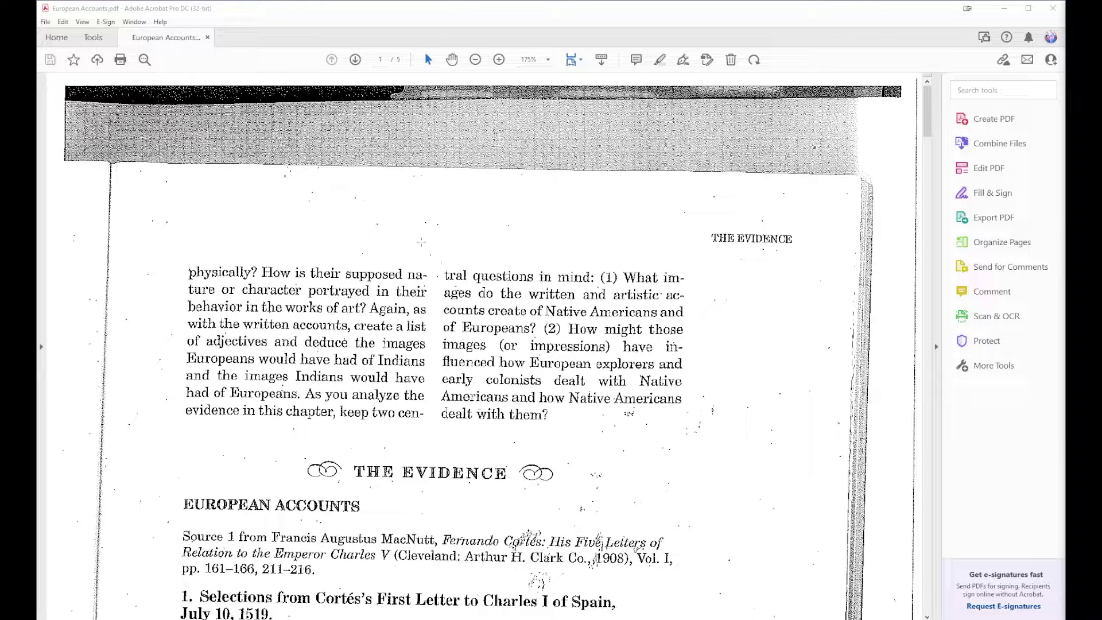
Run Scan & OCR's Enhance Scanned Document on all pages with Recognize Text enabled
click(93, 38)
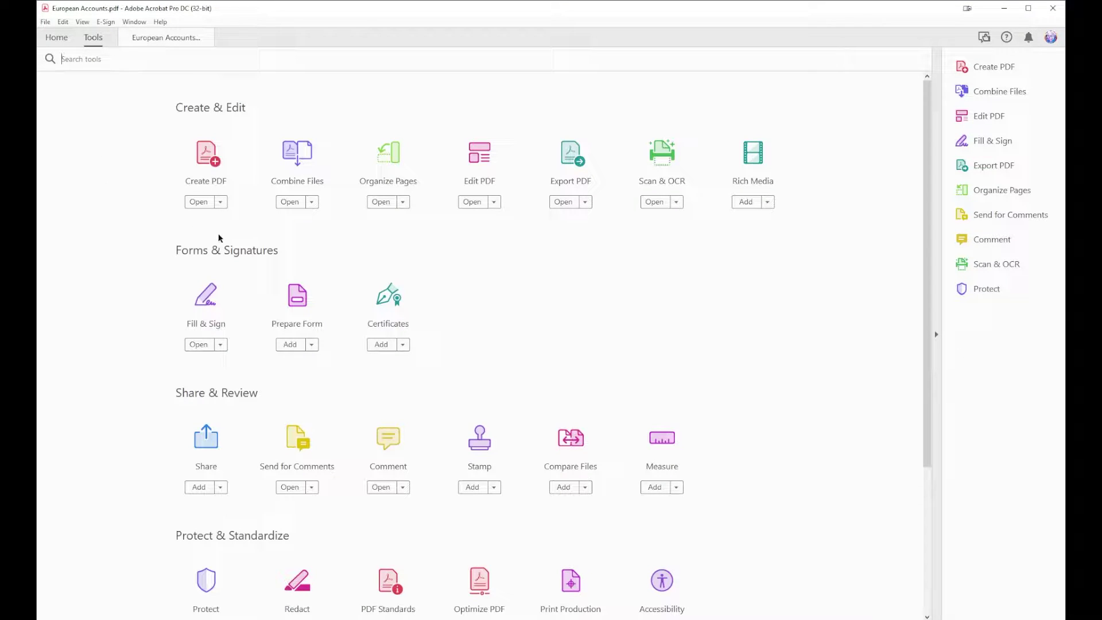
click(671, 163)
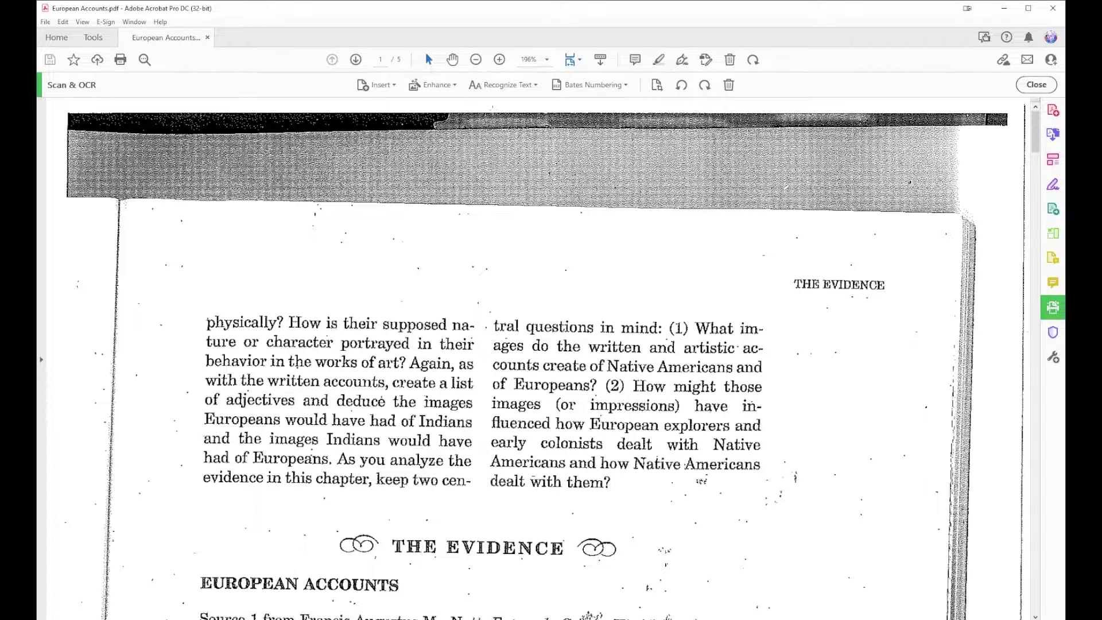
click(452, 84)
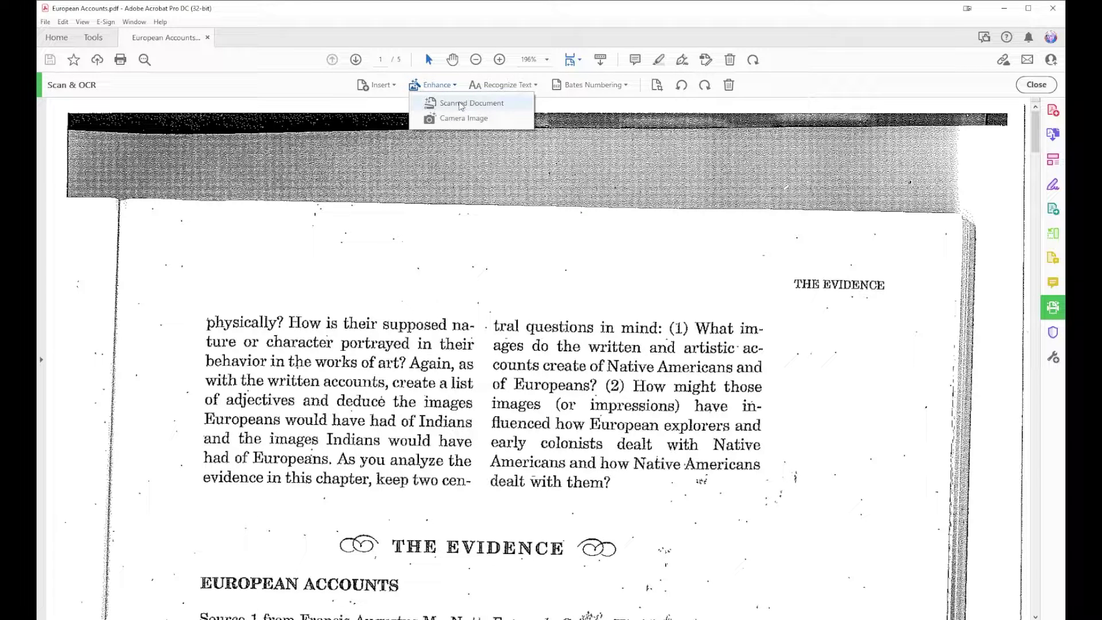
click(461, 104)
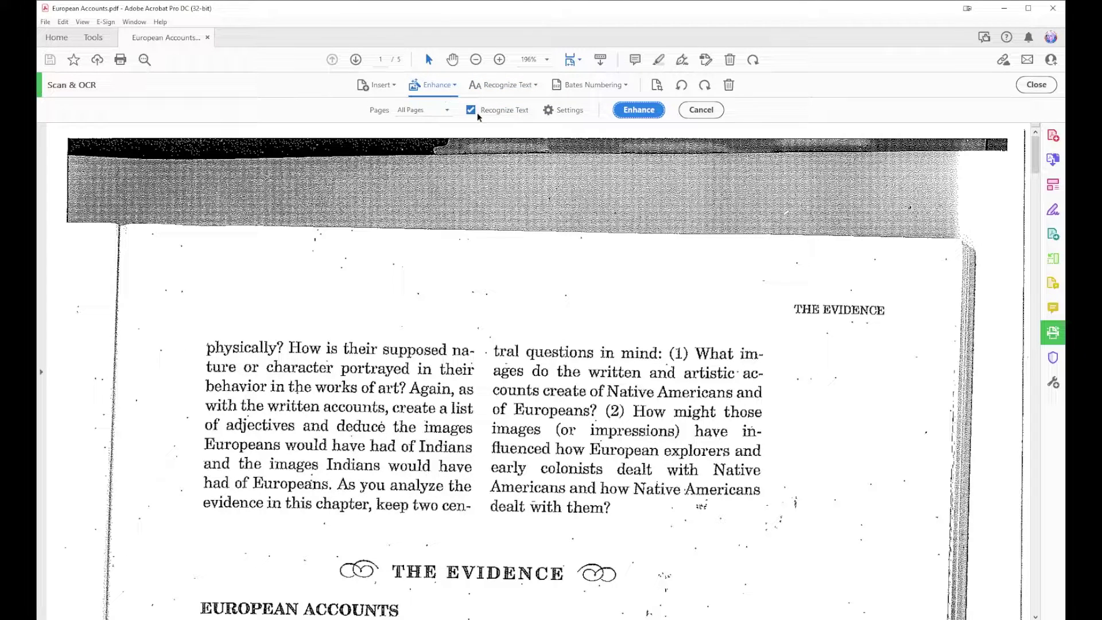
click(635, 111)
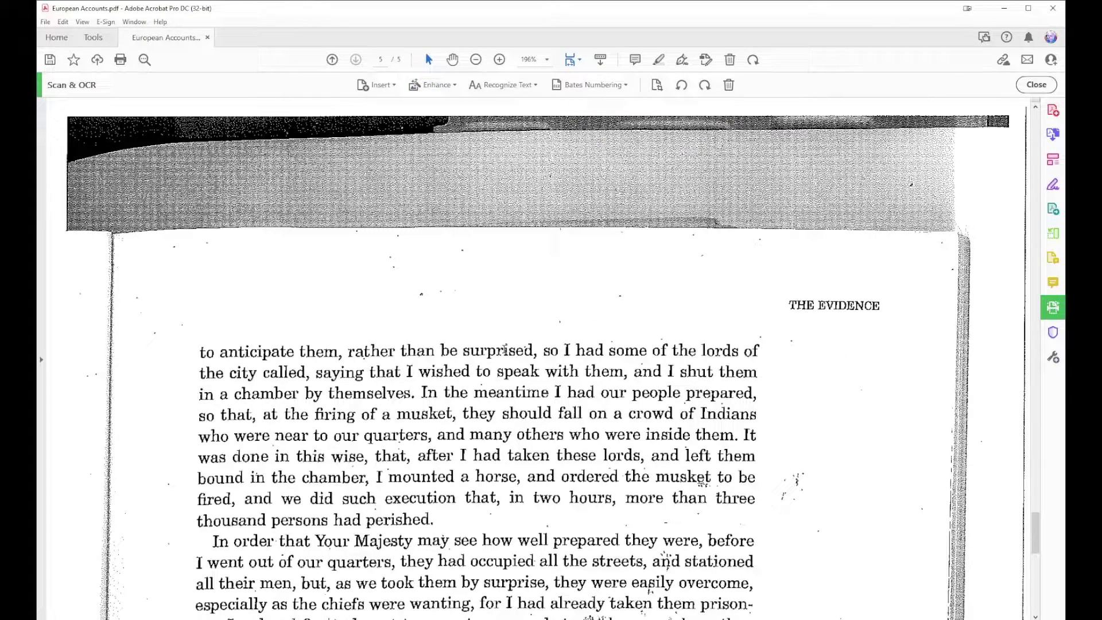
Select a passage to confirm the text is recognized, then return to page 1
drag(504, 350, 599, 436)
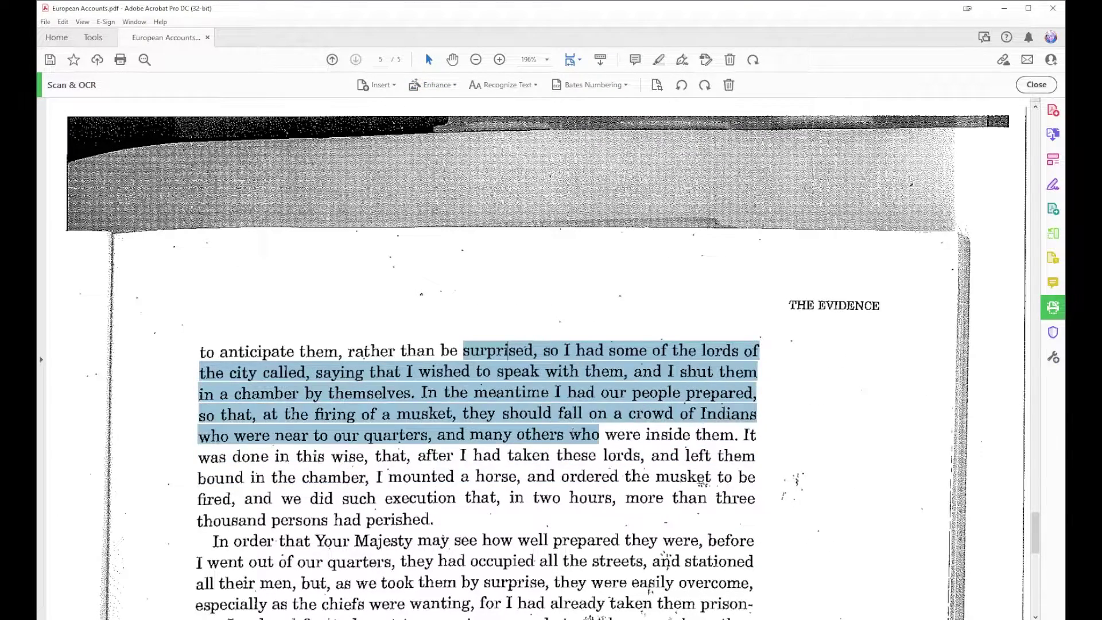
scroll(552, 359, up, 2)
scroll(551, 359, up, 1)
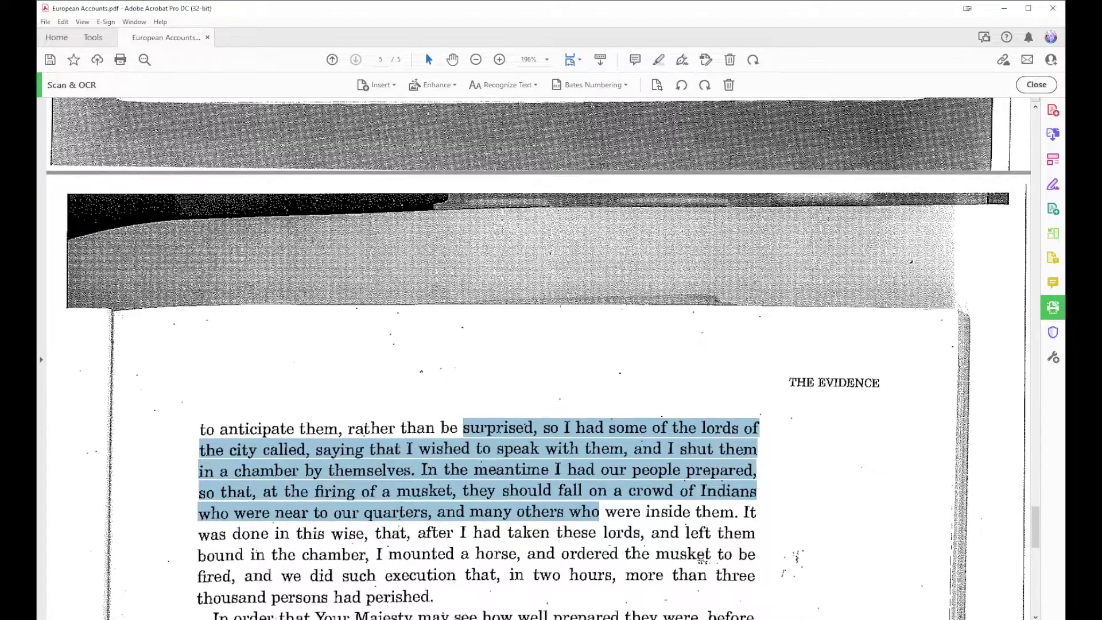
drag(1038, 525, 1031, 118)
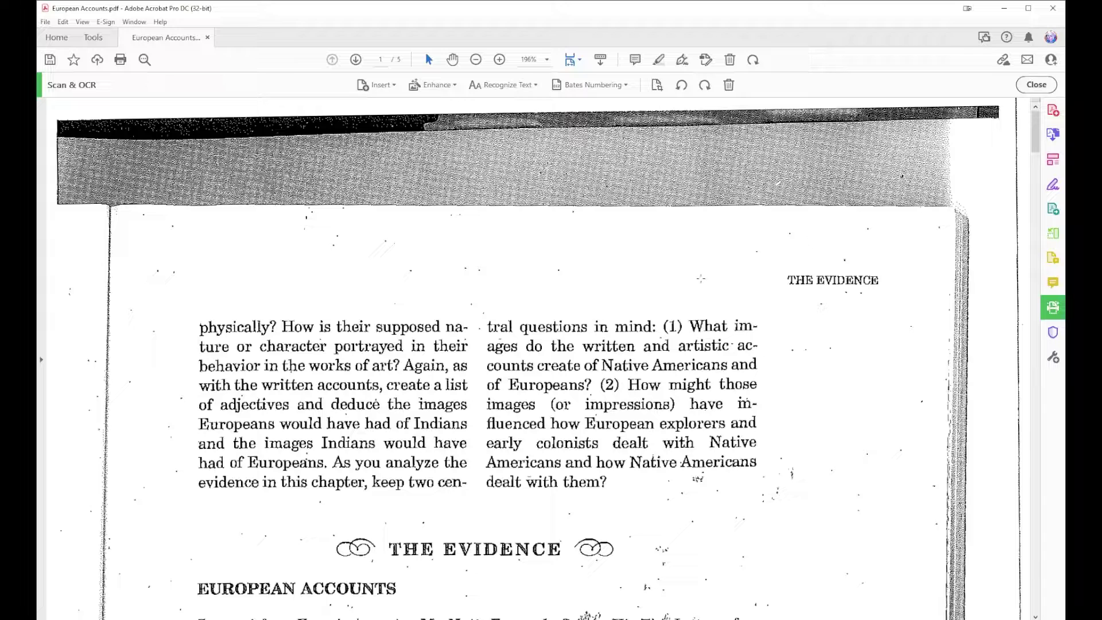
Start Correct Recognized Text and accept the first several OCR suspects on page 1
click(528, 86)
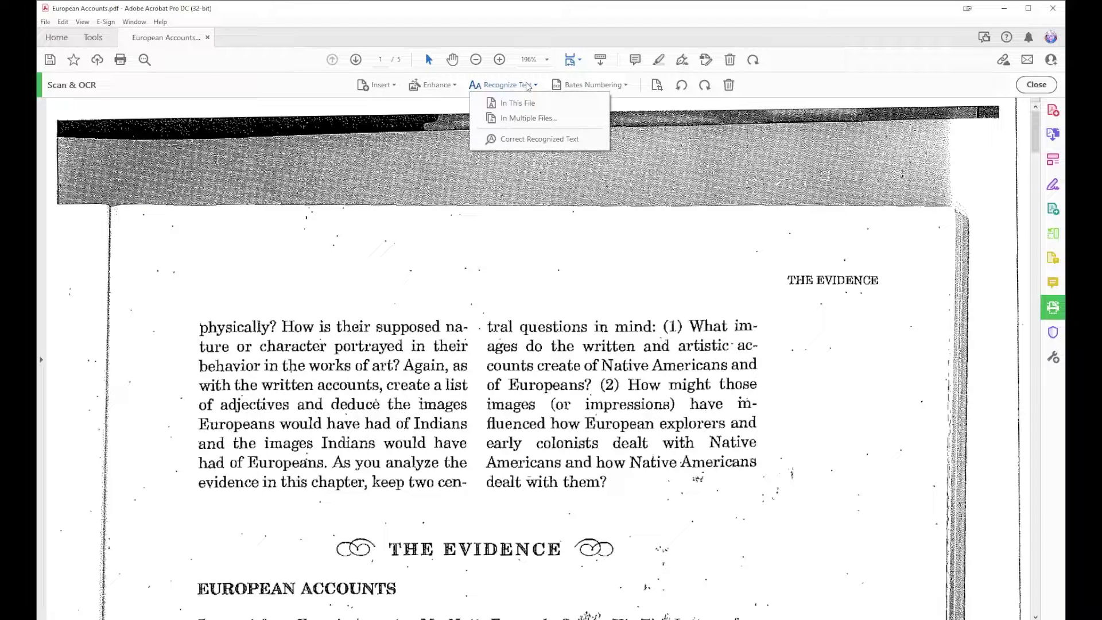
click(512, 140)
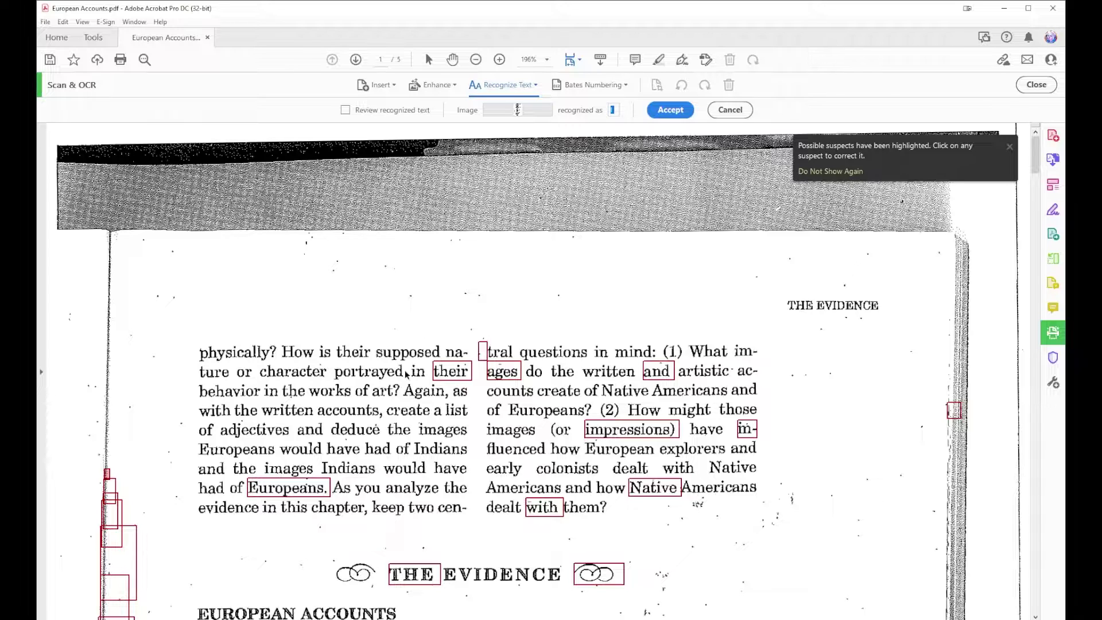
click(106, 472)
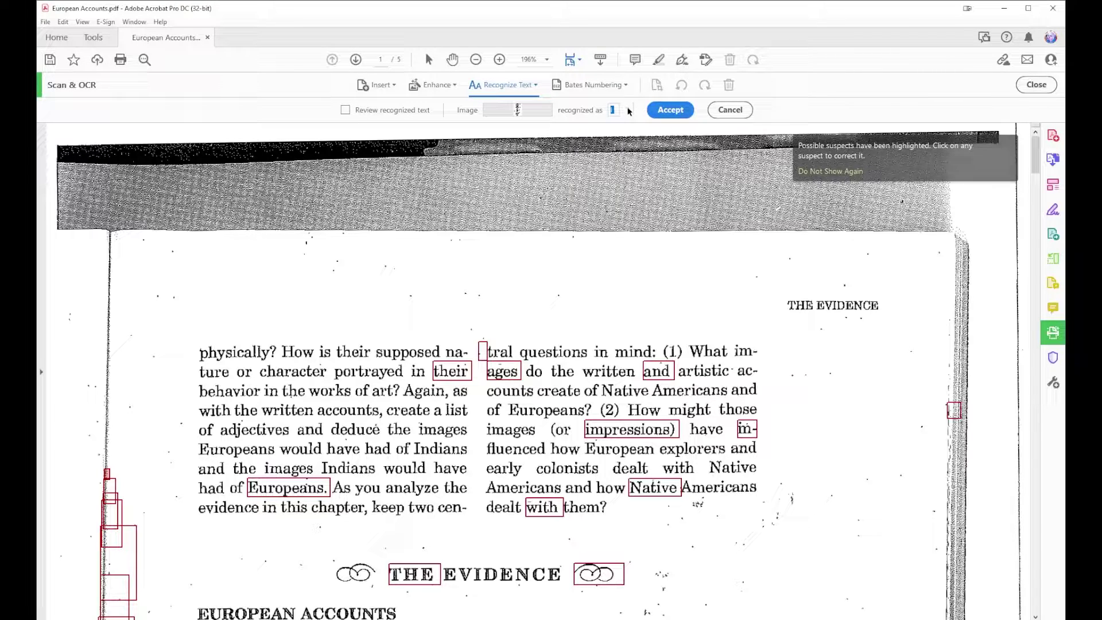
click(670, 112)
click(671, 112)
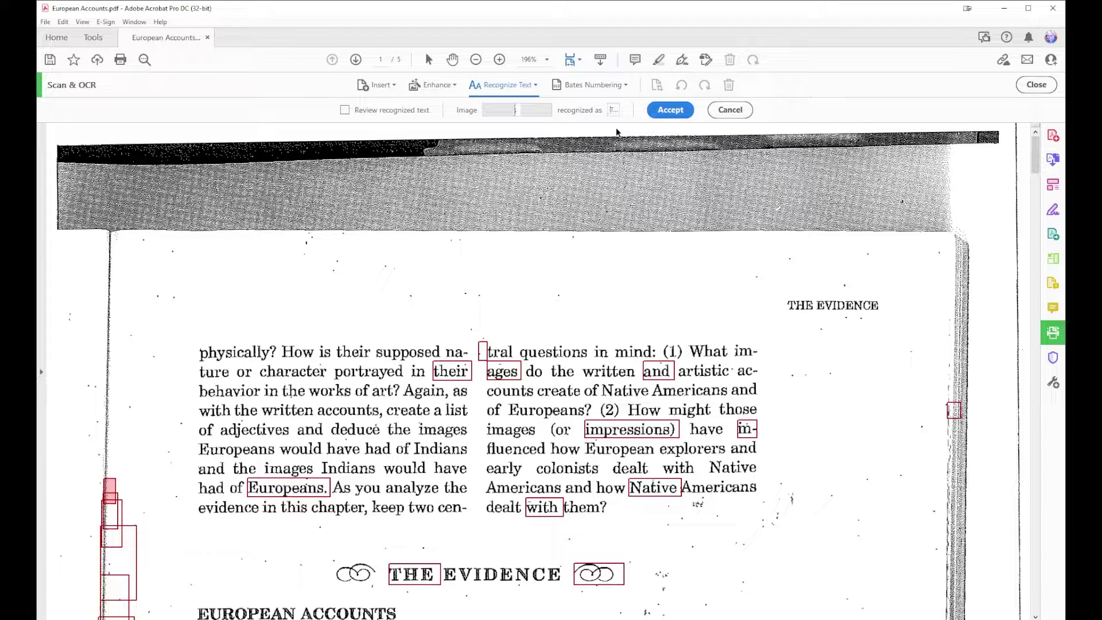
key(Return)
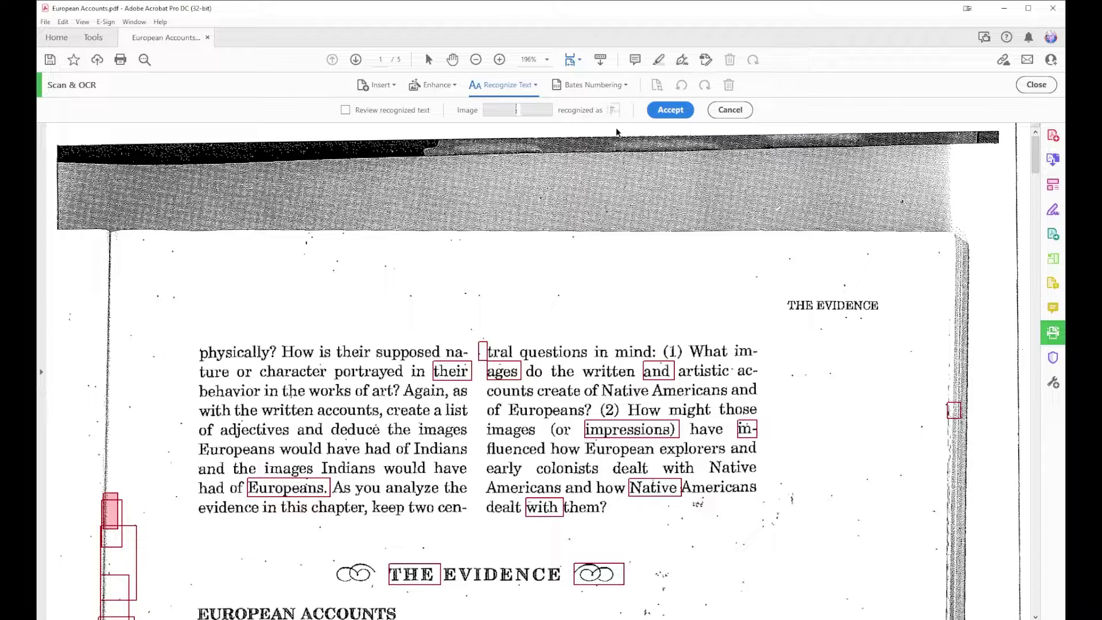
key(Return)
key(Return)
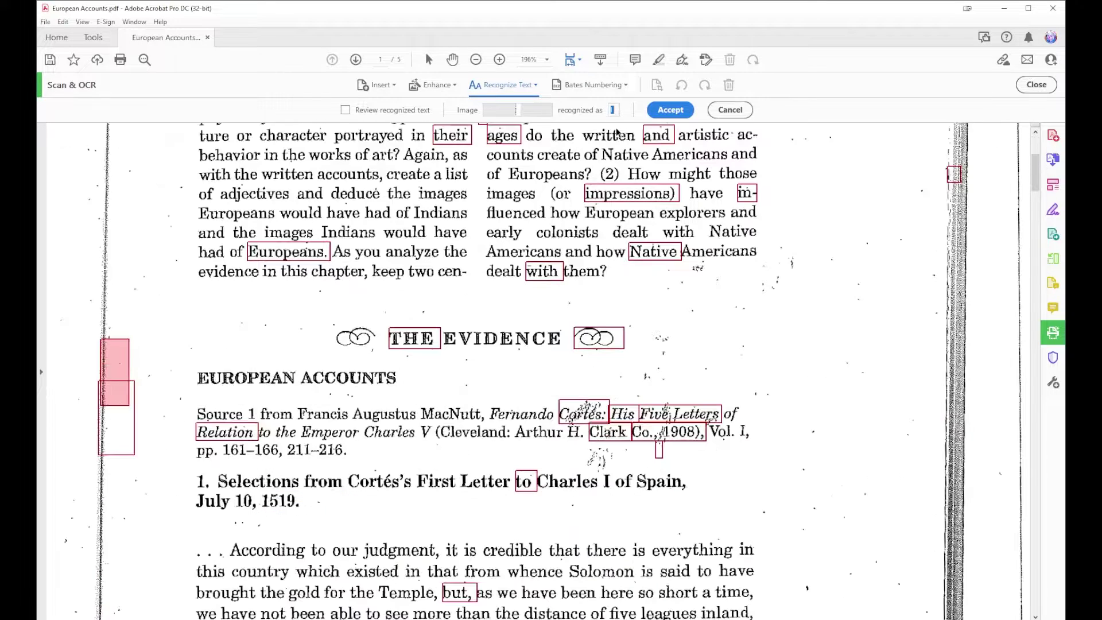
key(Return)
key(Return)
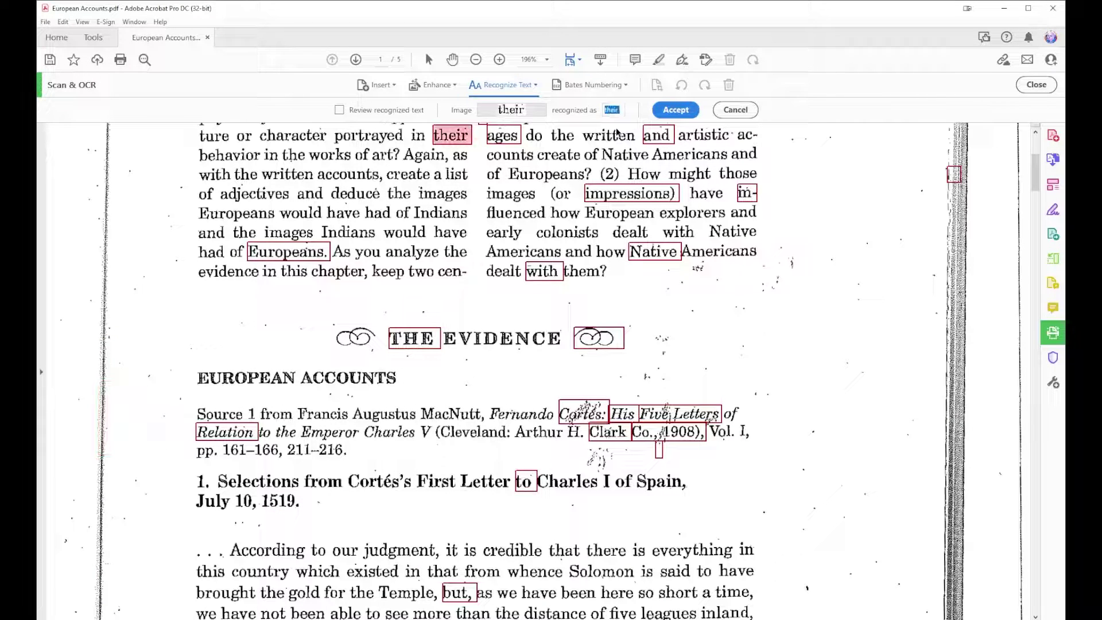
scroll(554, 213, up, 3)
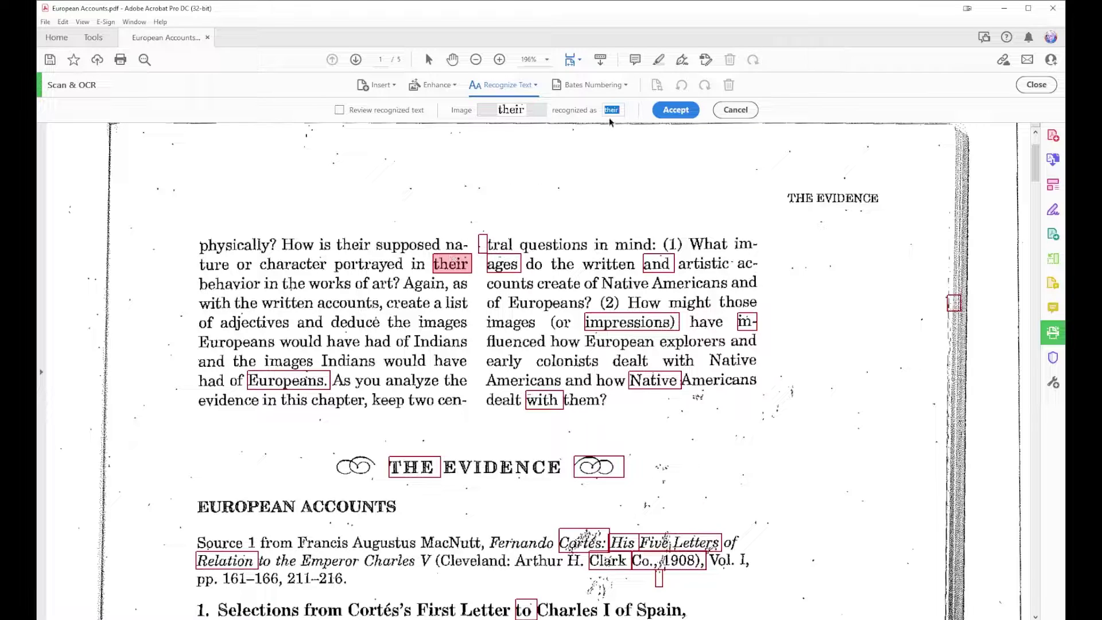
Accept the suspects 'their', 'Europeans.', the stray dot, 'ages' and 'and', then close Scan & OCR
click(676, 110)
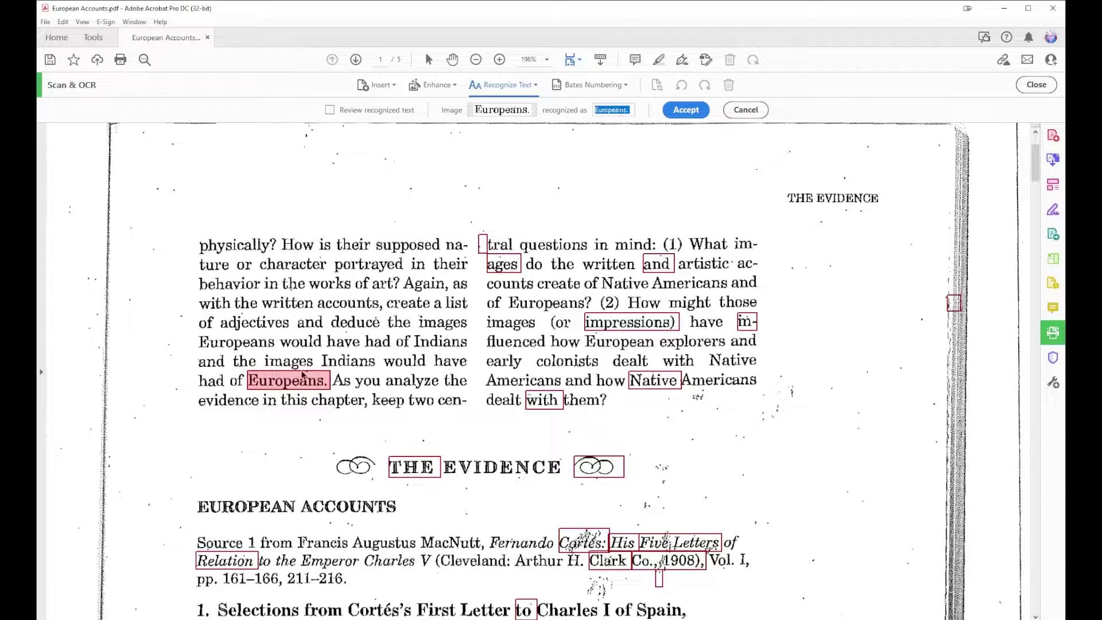
click(616, 110)
key(Right)
click(690, 111)
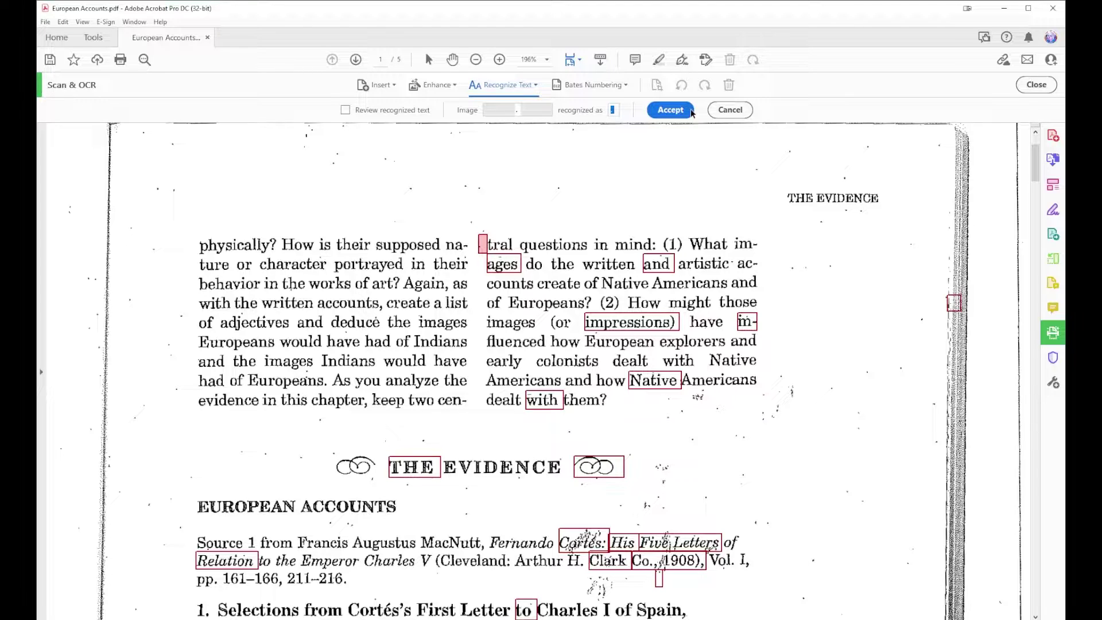
click(692, 112)
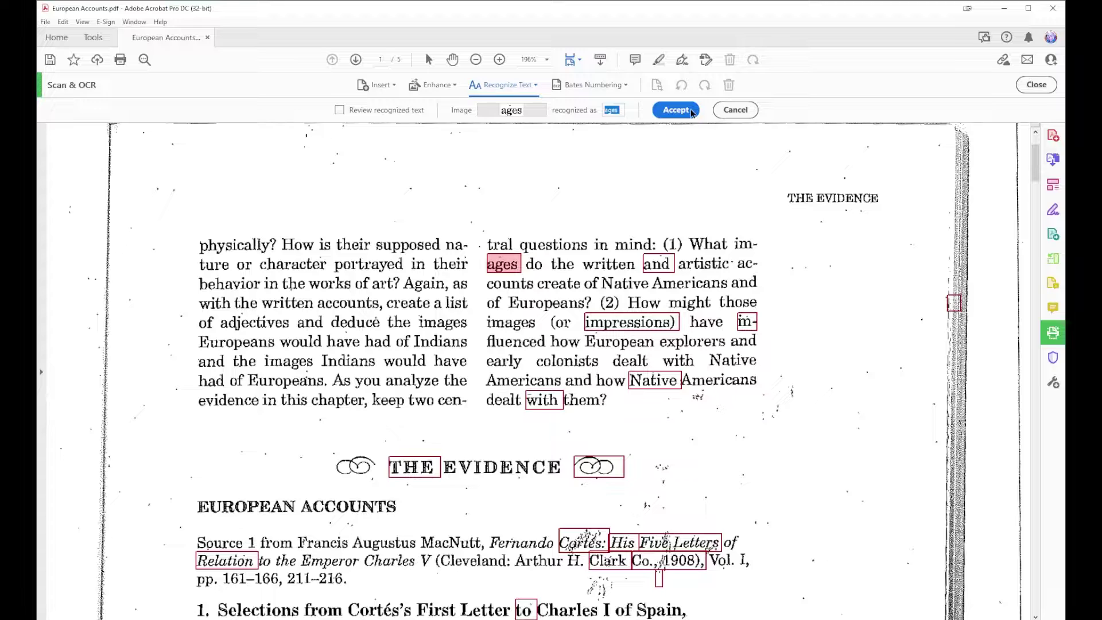
click(692, 113)
click(691, 111)
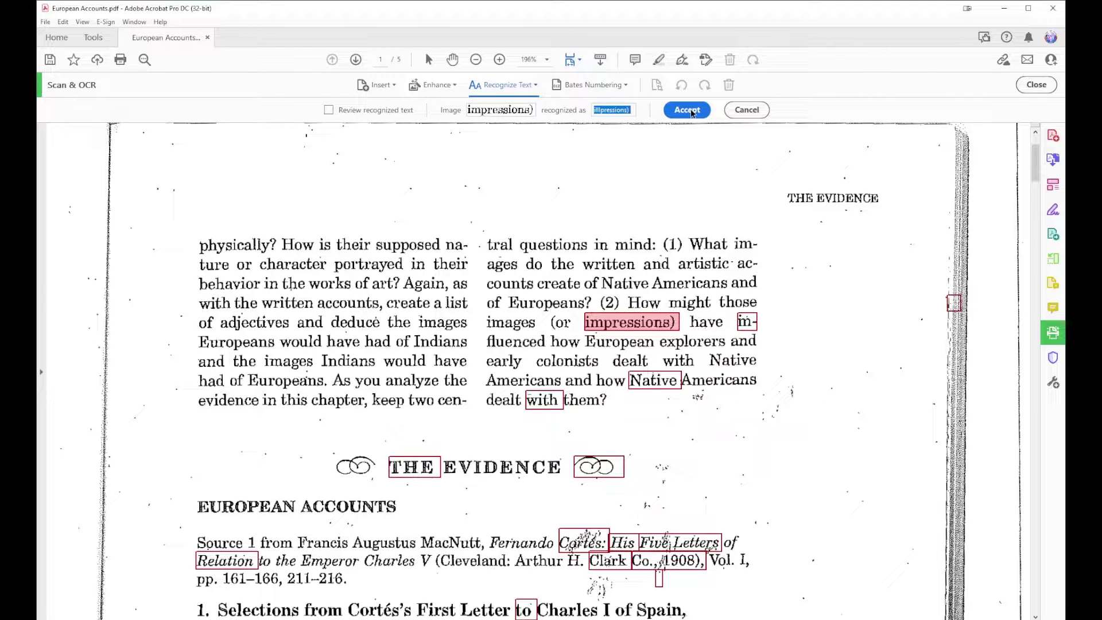
click(1035, 85)
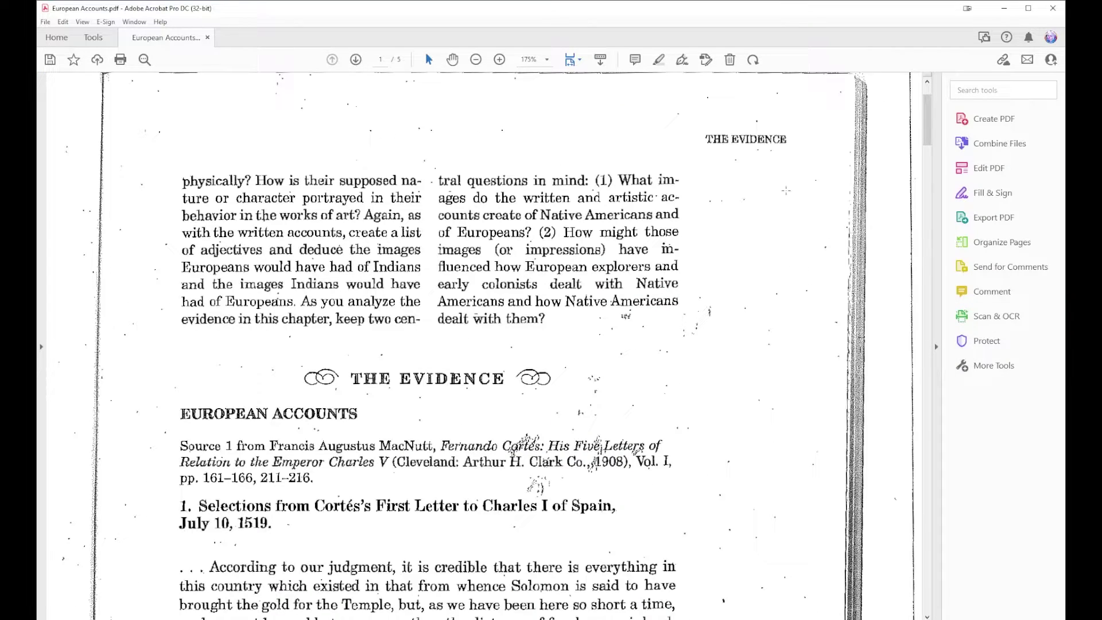
In Edit PDF, restyle the first paragraph's phrase 'How is their supposed na-ture…' as red Times New Roman
scroll(746, 224, up, 3)
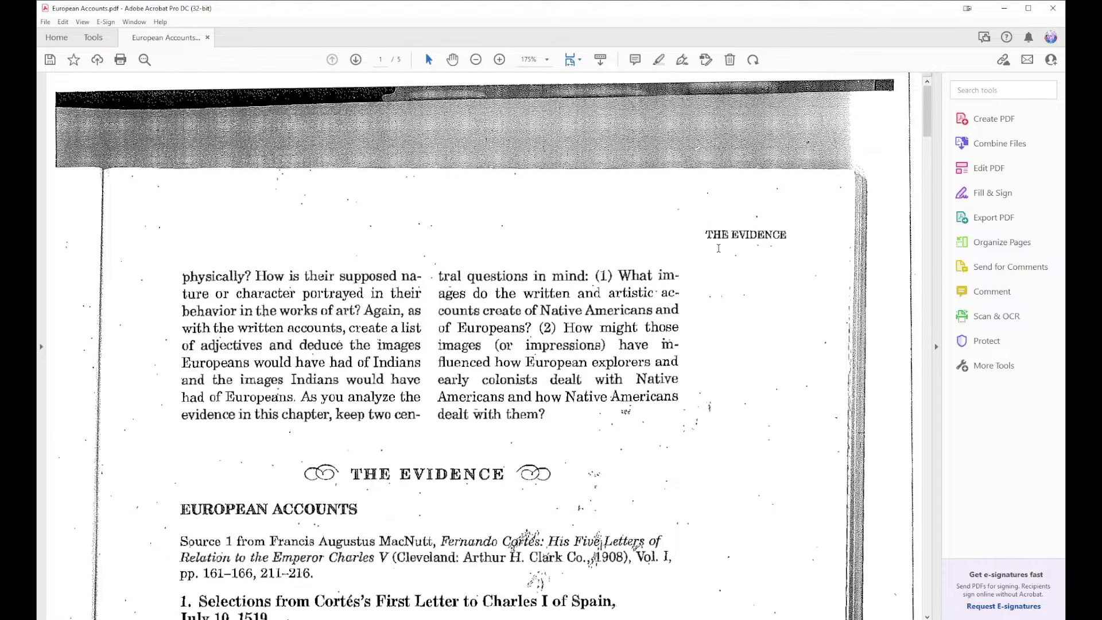
click(90, 39)
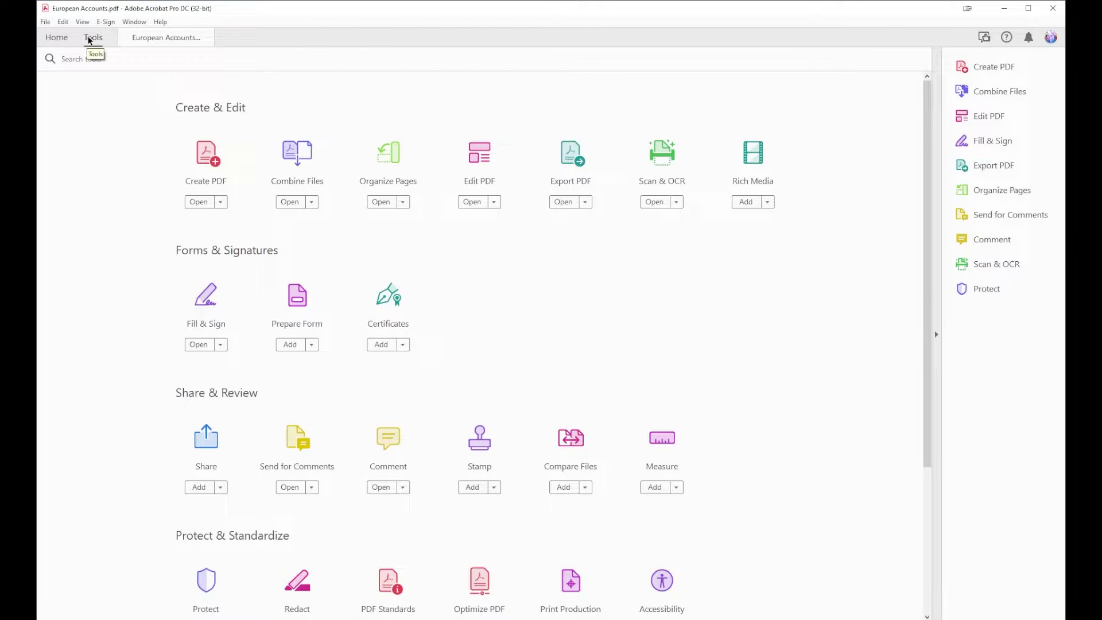
click(476, 154)
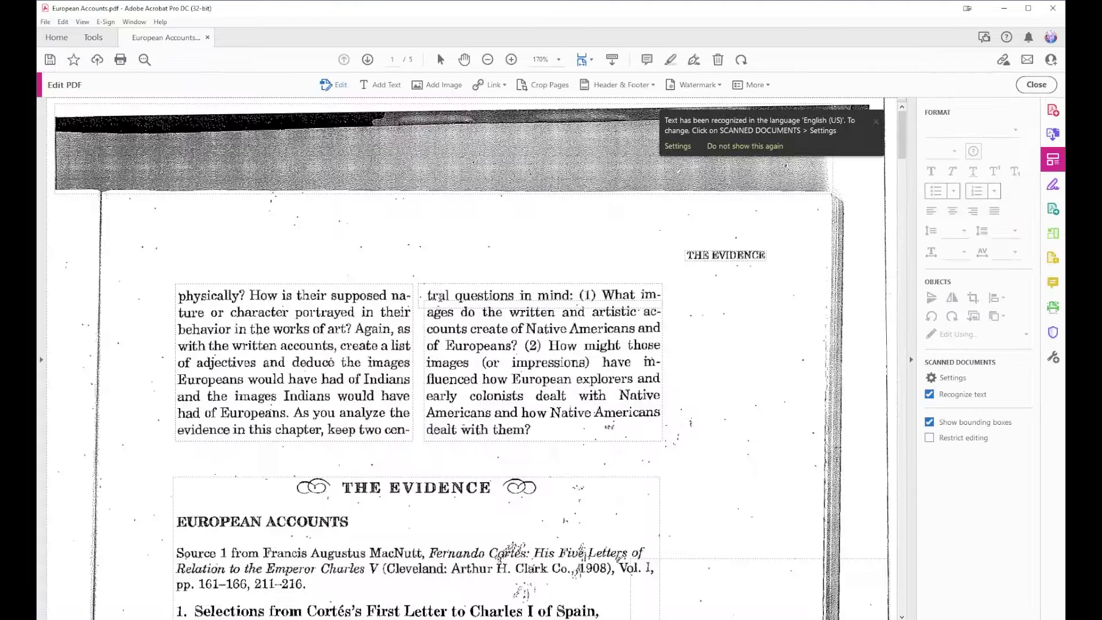
click(338, 313)
drag(250, 295, 372, 316)
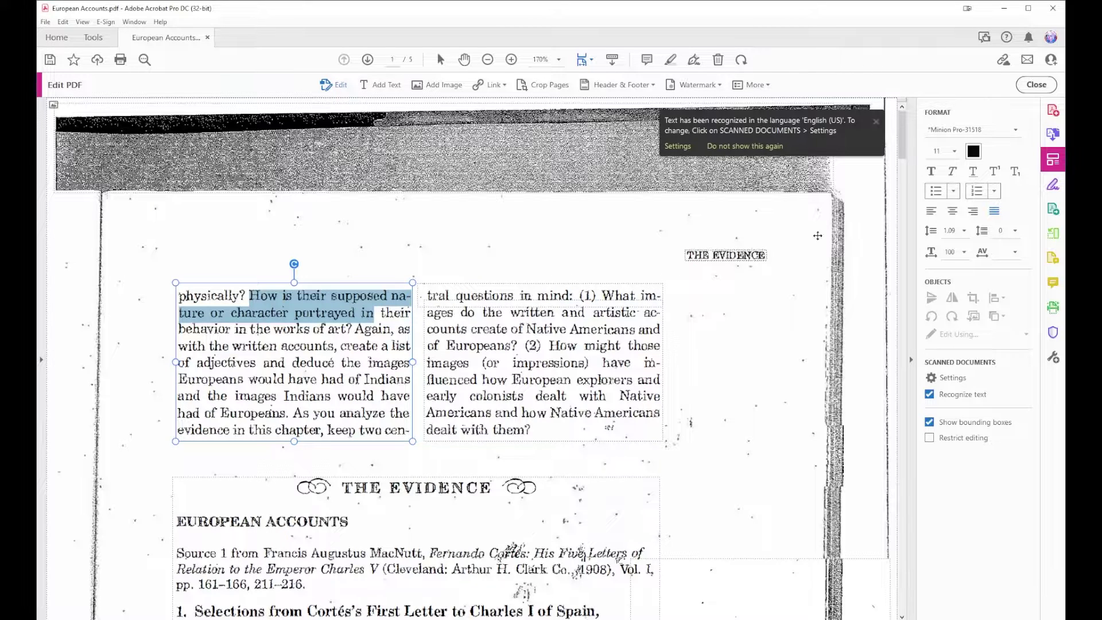
click(1016, 131)
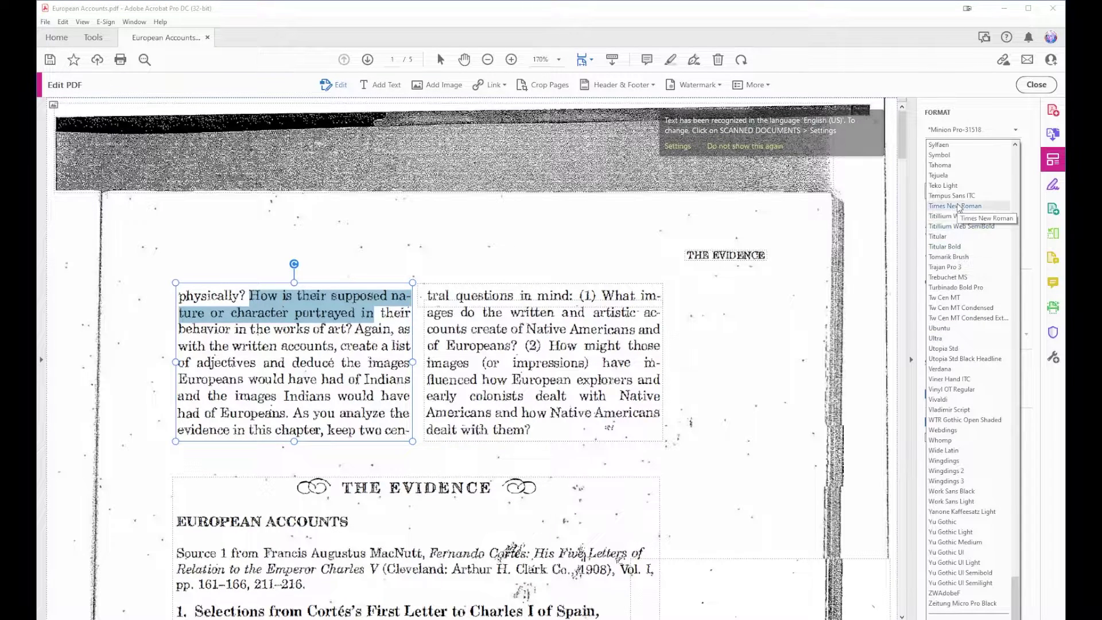
click(957, 206)
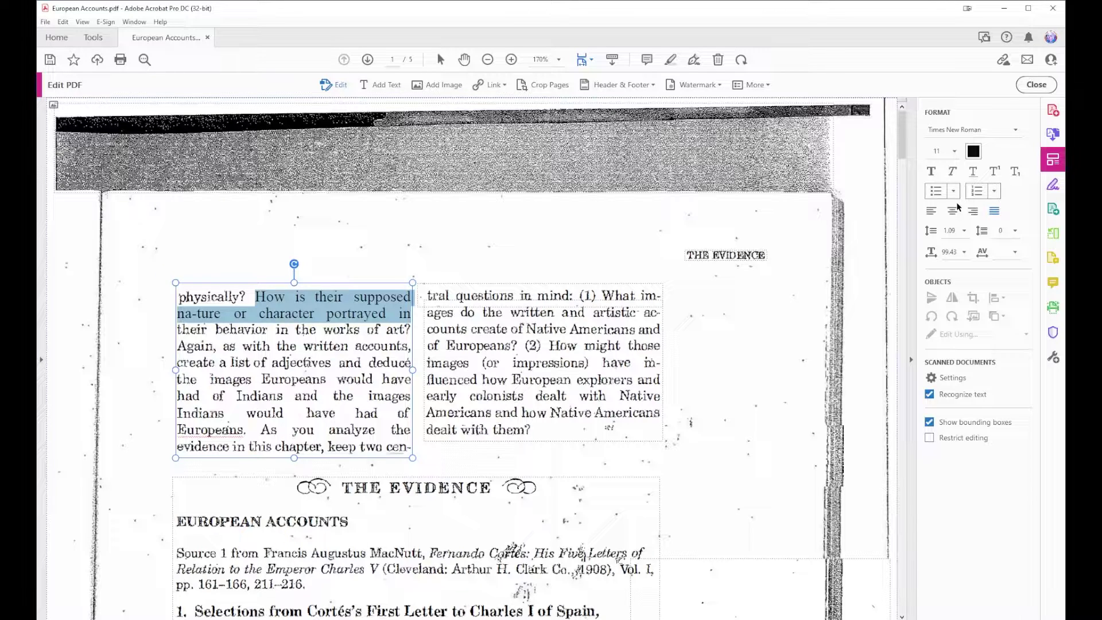
click(973, 150)
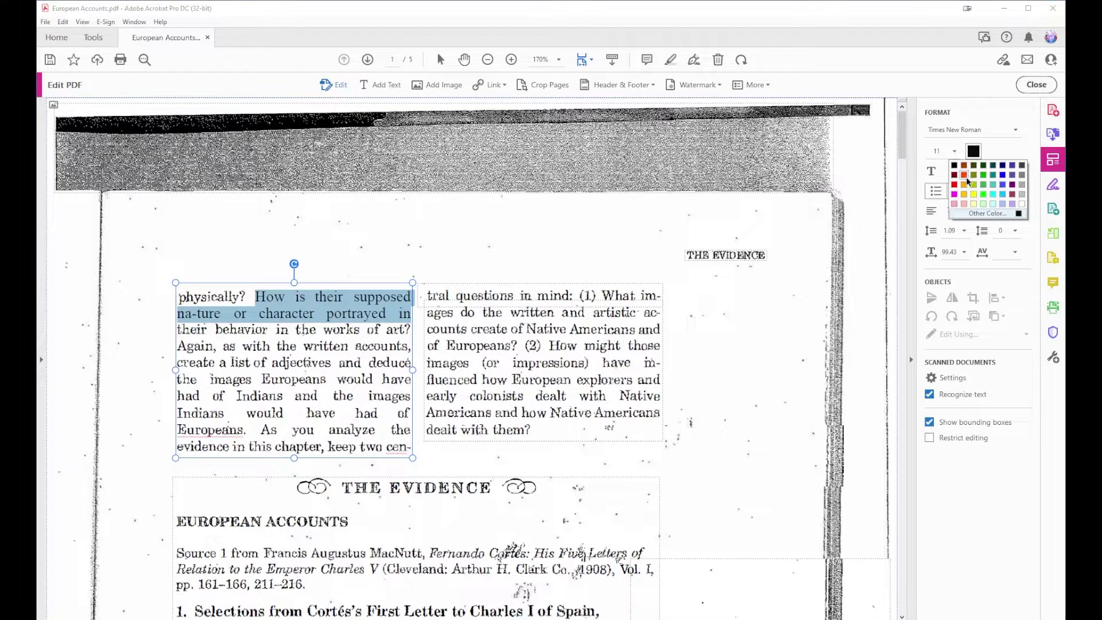
click(964, 176)
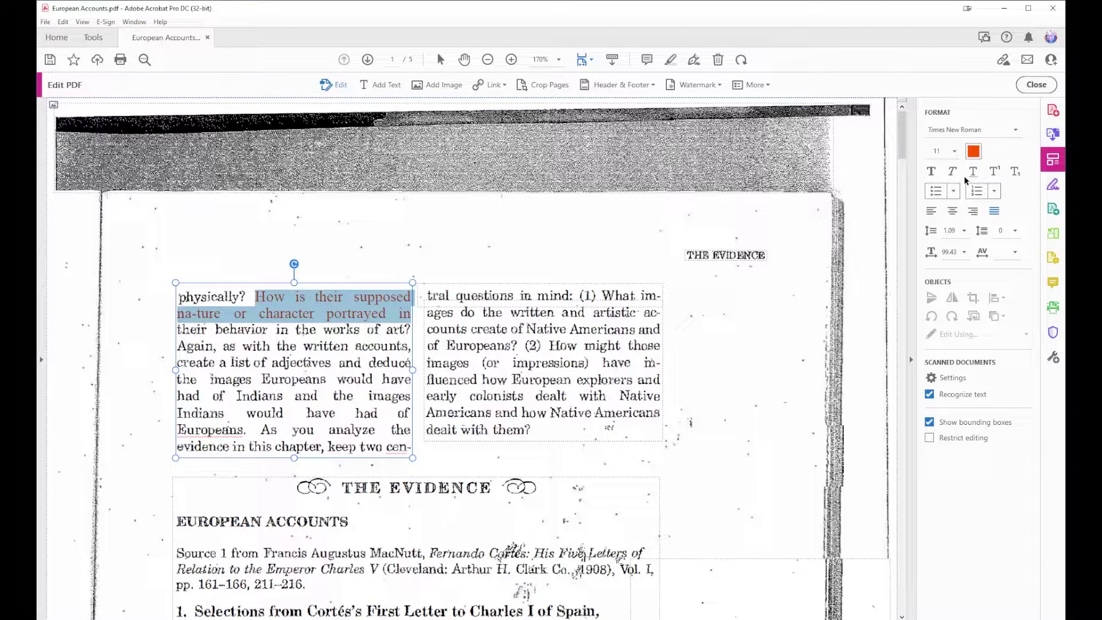
click(714, 311)
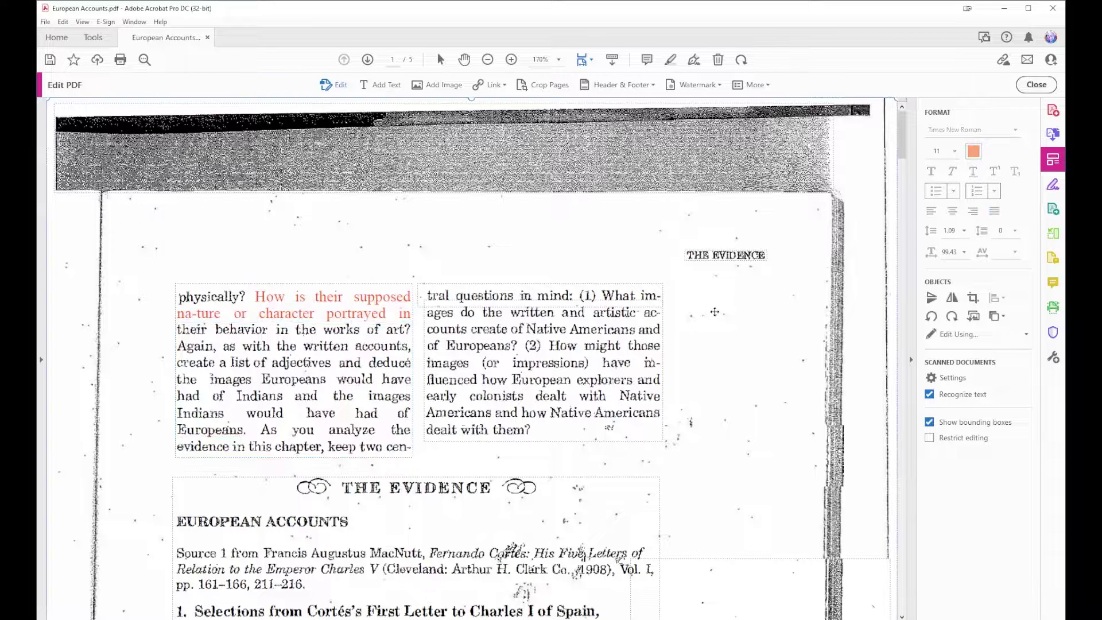
click(636, 164)
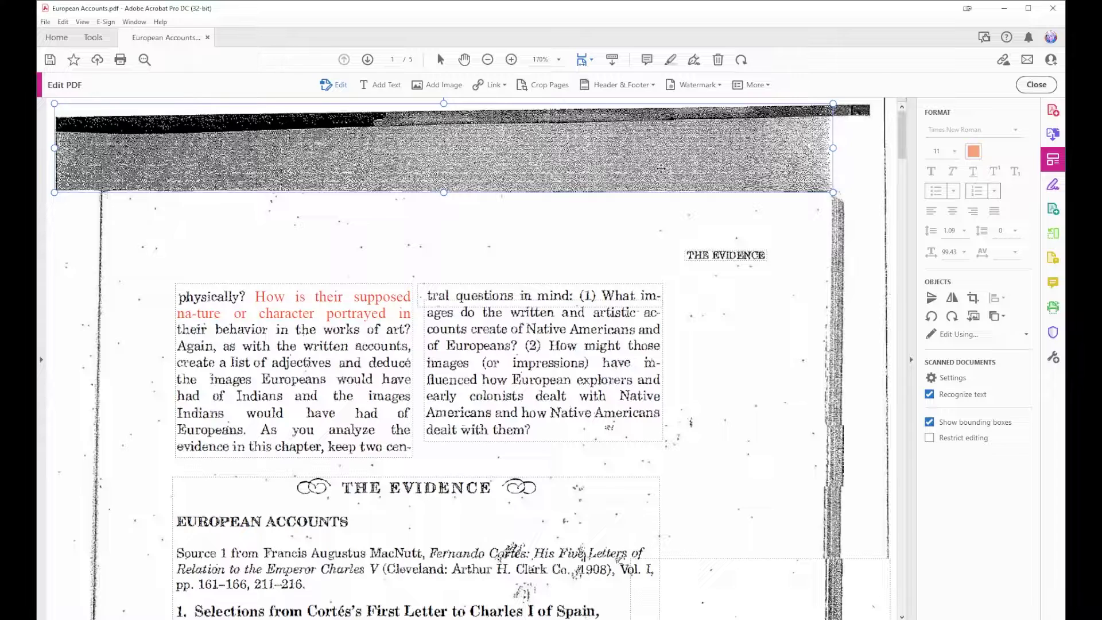
Delete the dark top strip, the speckled page-edge image and the right-margin scan fragment
key(Delete)
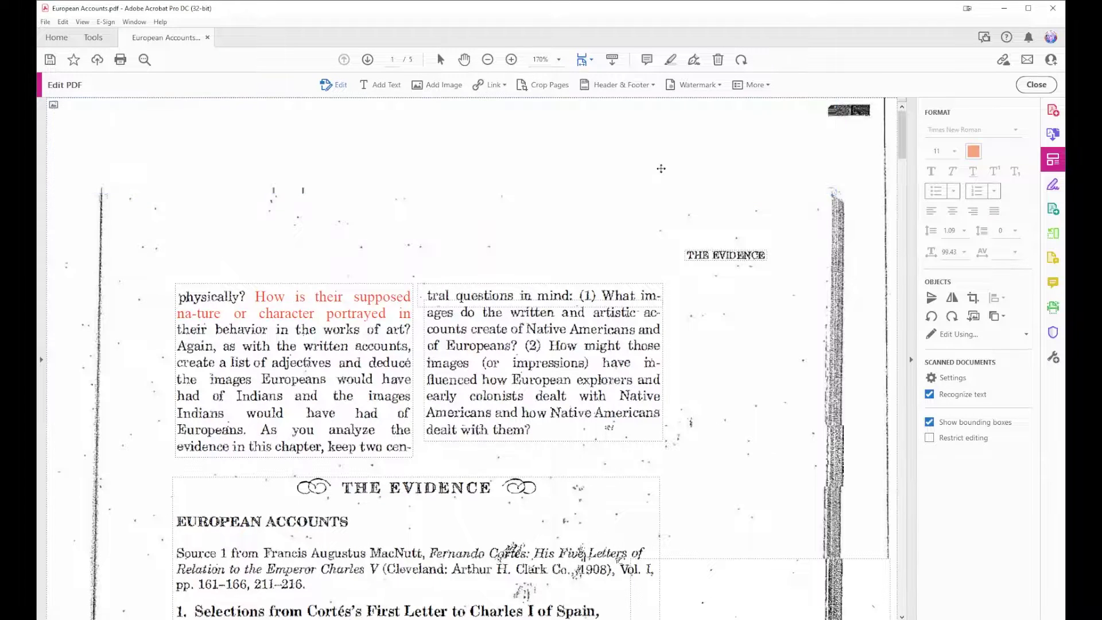
click(494, 247)
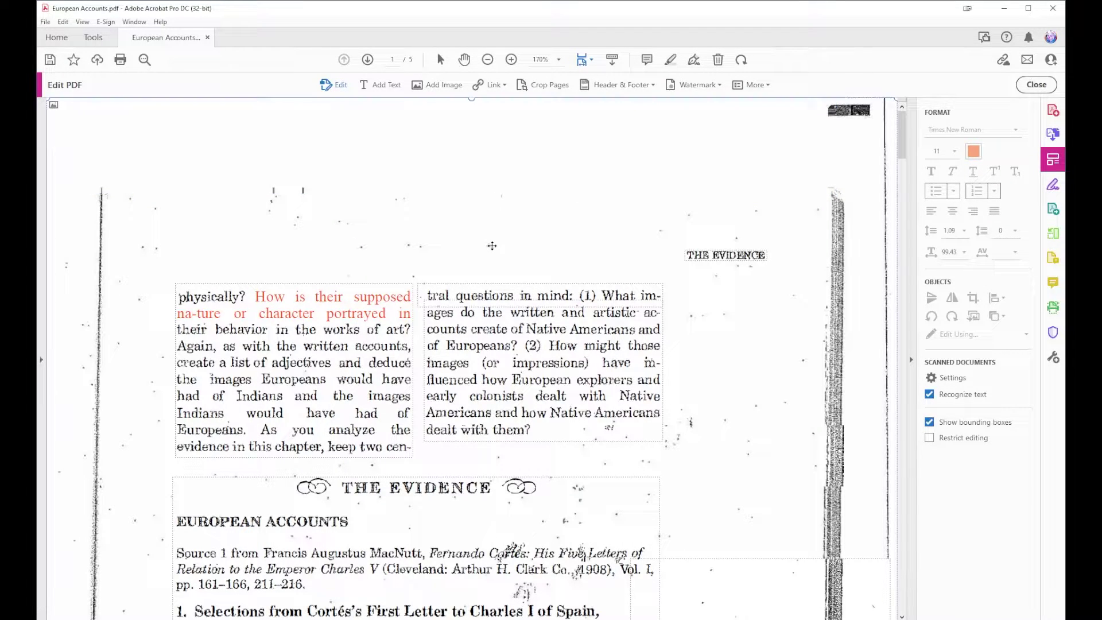
key(Delete)
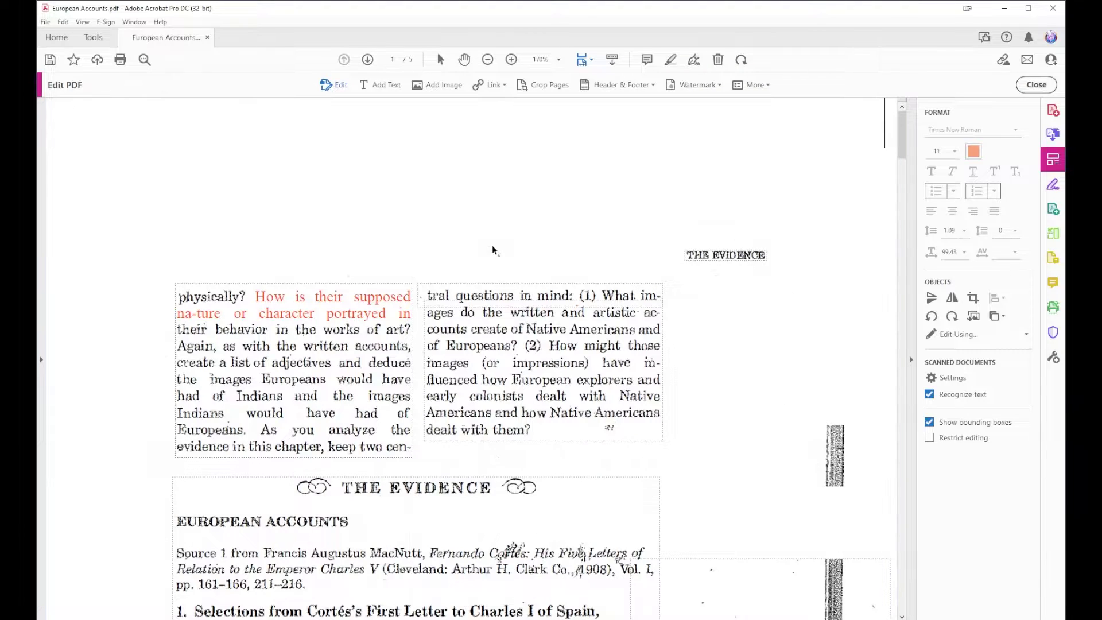
scroll(492, 245, down, 1)
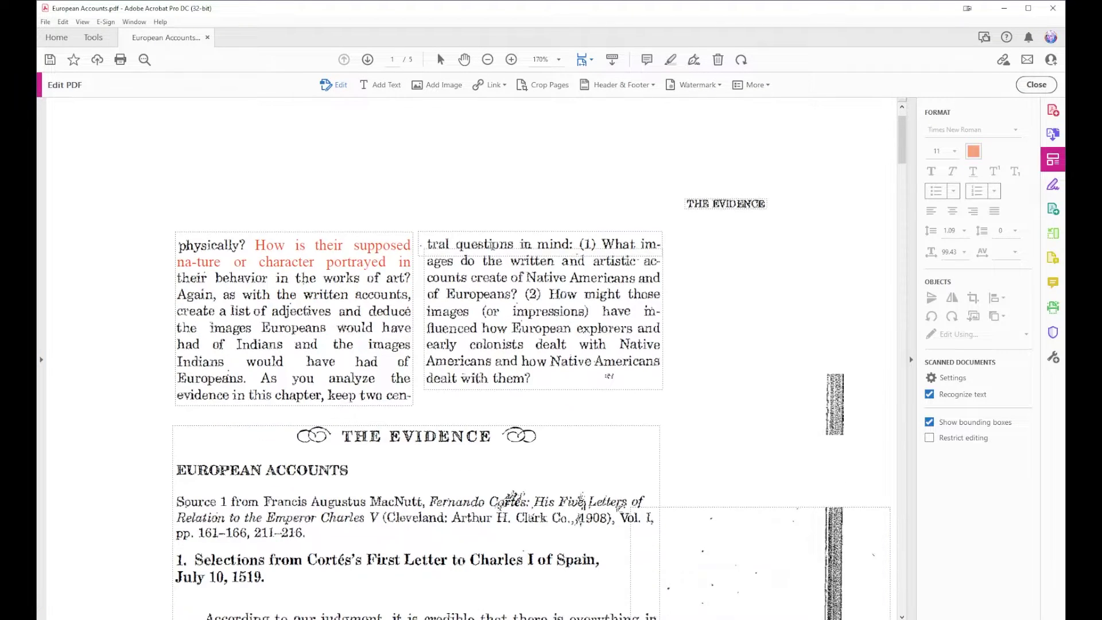
click(833, 399)
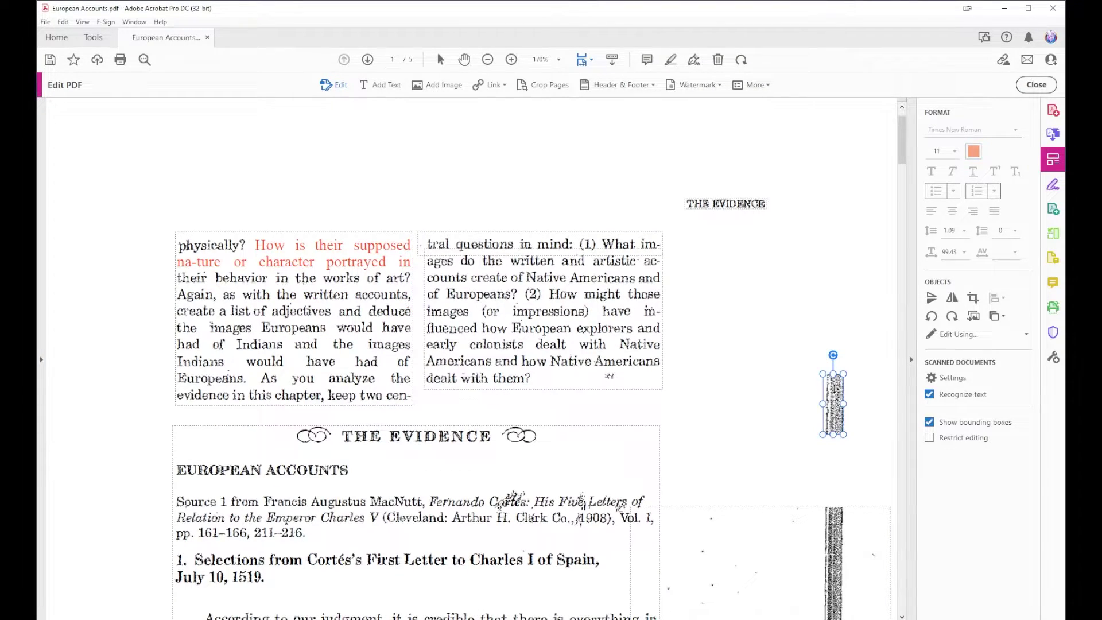
key(Delete)
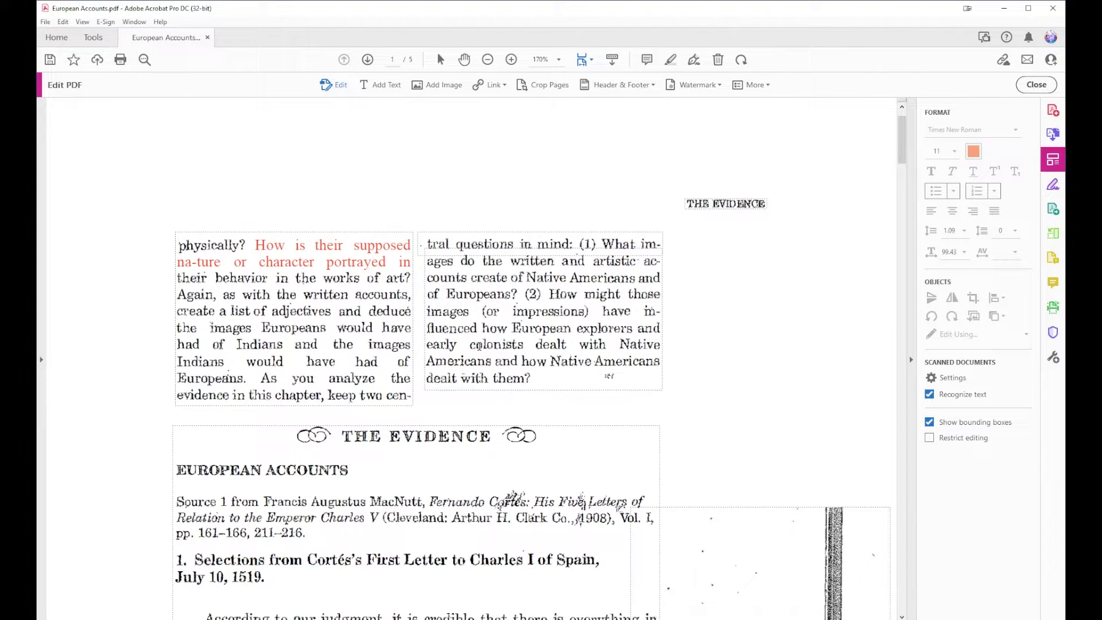
scroll(479, 346, down, 1)
scroll(479, 346, up, 3)
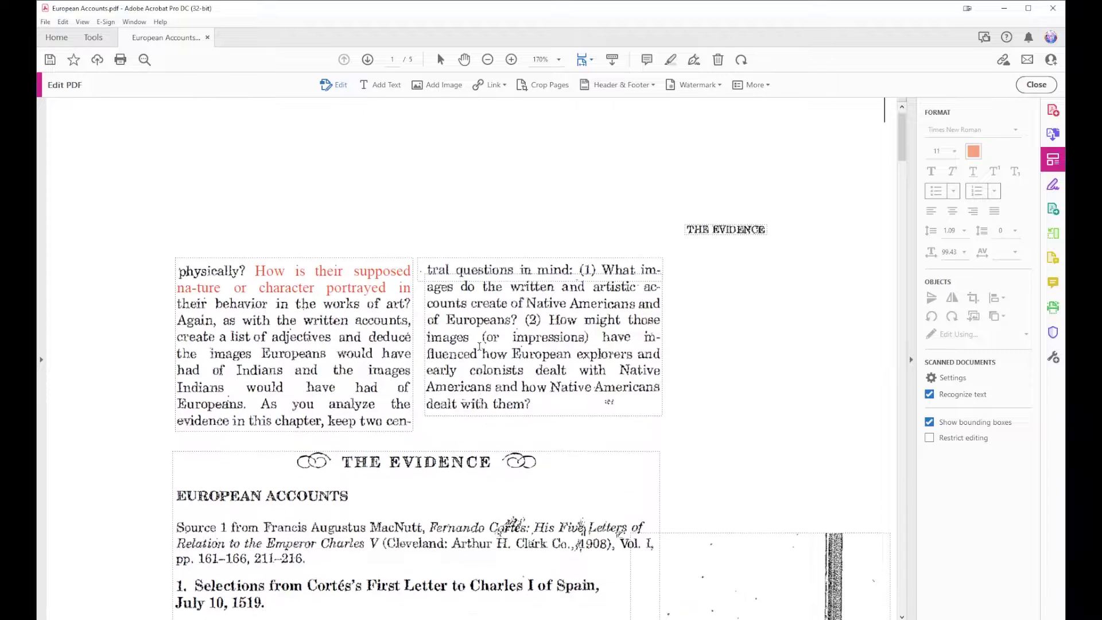